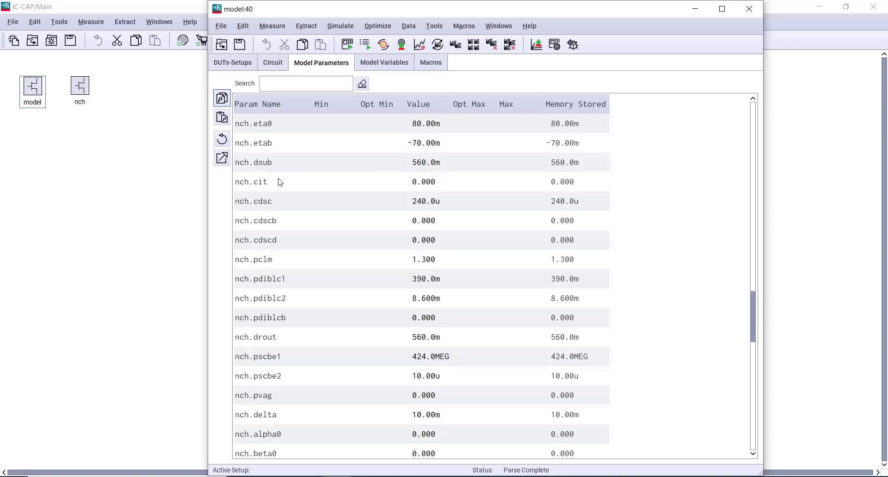
Show the DUT parameters of testDUT in the model.
click(236, 63)
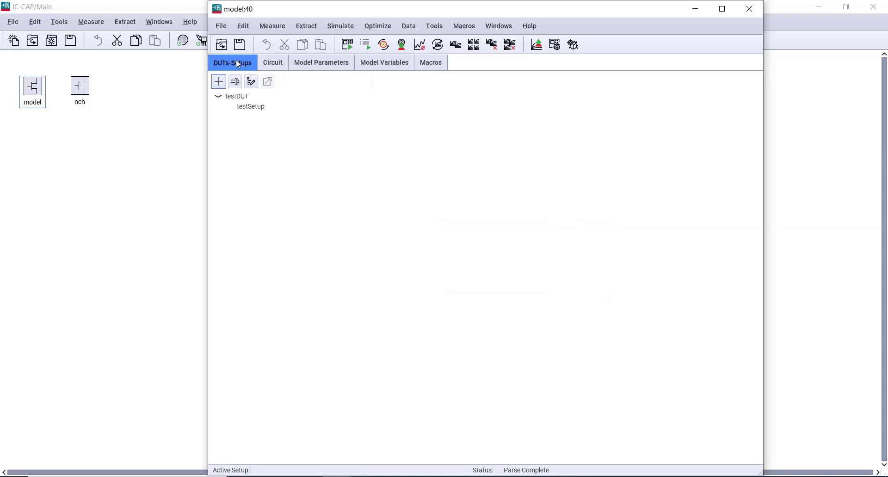
click(245, 96)
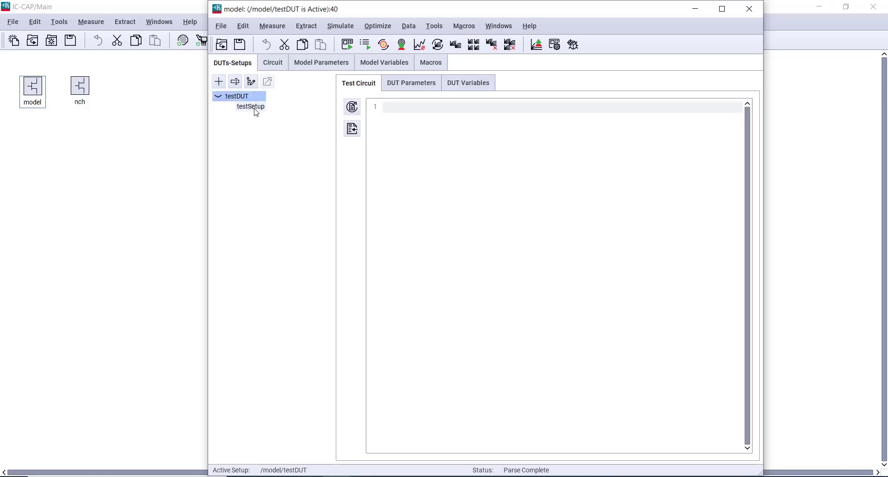
click(411, 83)
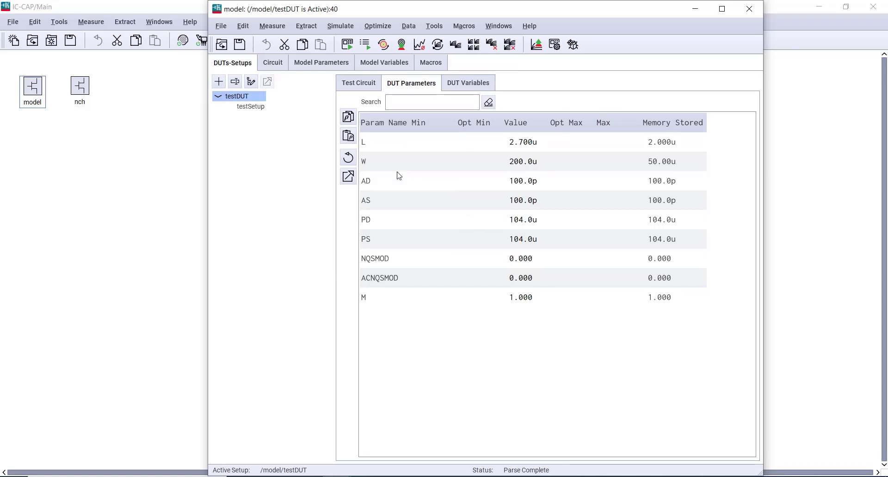
Display the id_vg plot defined in testSetup.
click(246, 108)
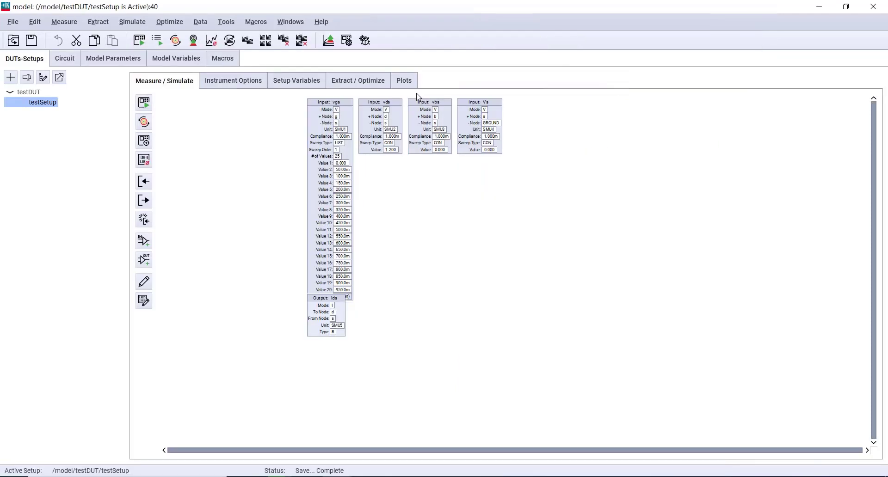
click(403, 80)
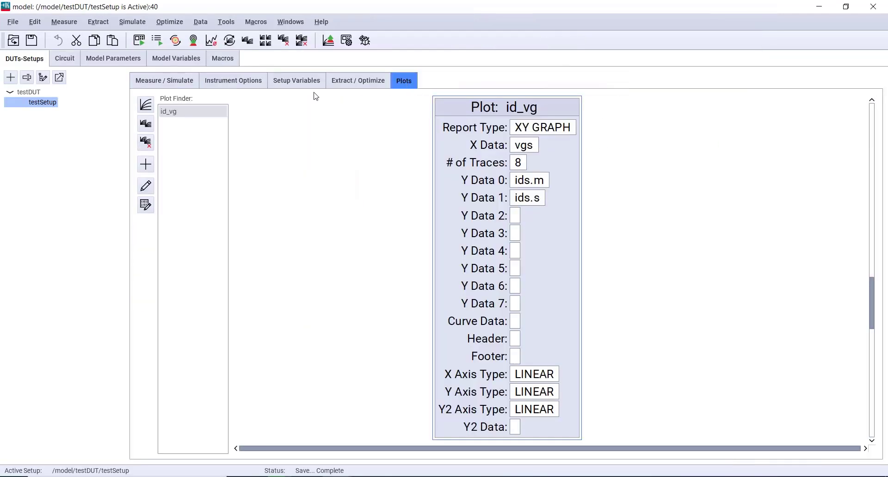
click(146, 105)
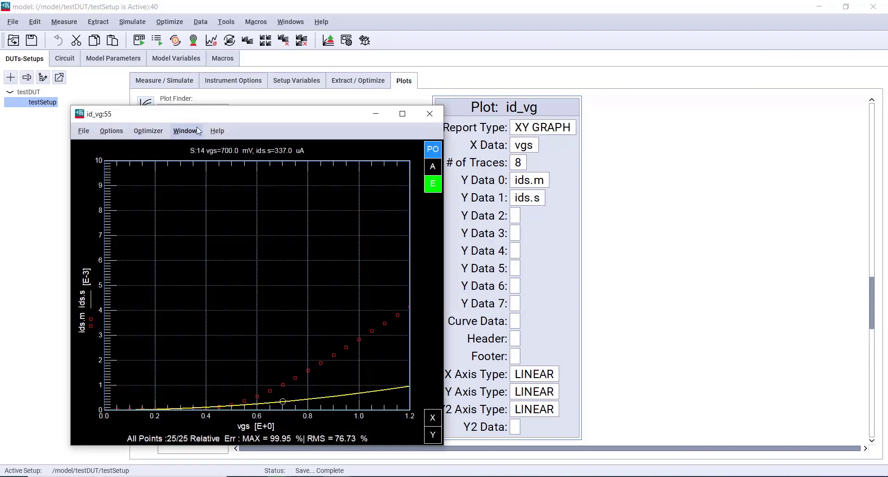
Open the Plot Optimizer from the id_vg plot and arrange the two windows side by side.
drag(196, 112, 158, 105)
click(109, 125)
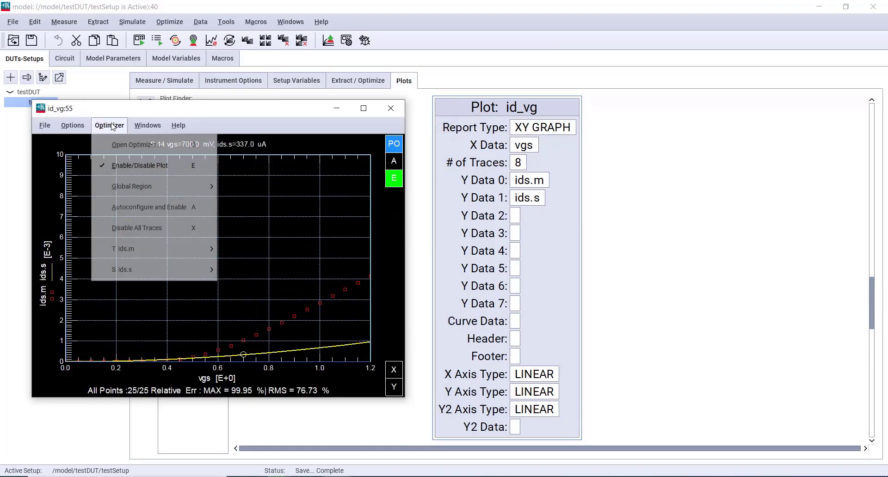
click(170, 134)
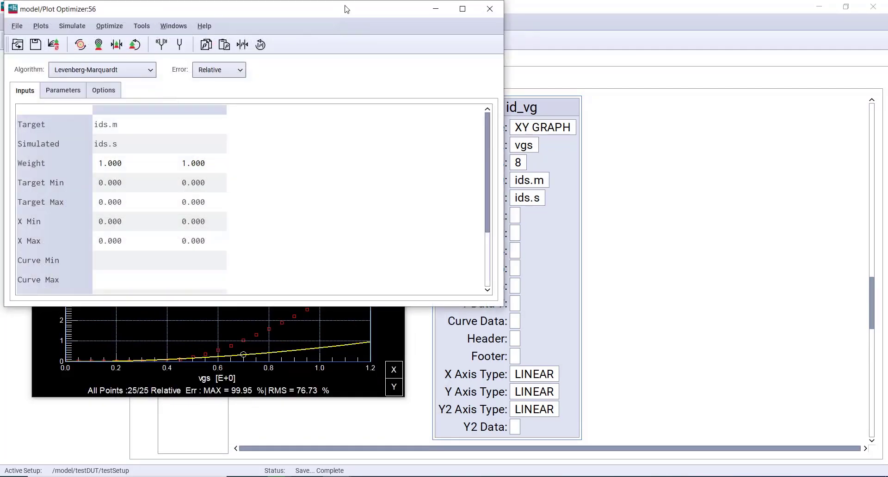
drag(346, 9, 752, 105)
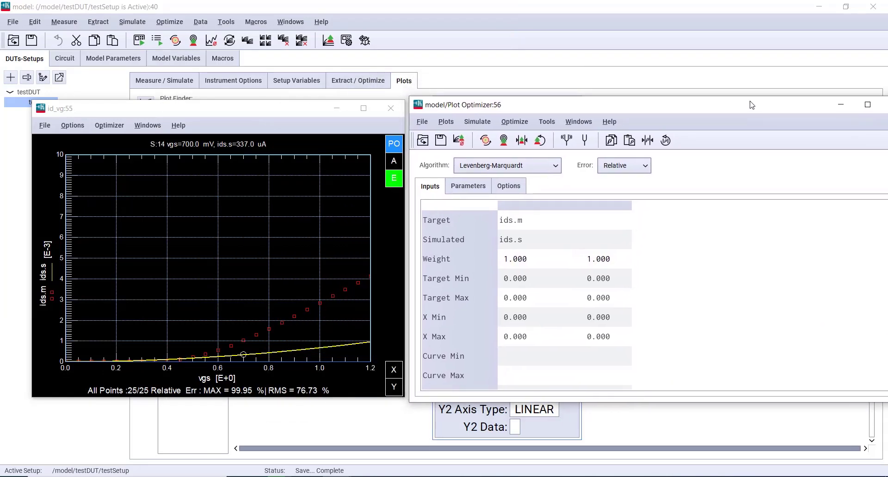
Find vth0 in the Plot Optimizer's parameter table and add nch.vth0 to the optimization parameters.
click(467, 185)
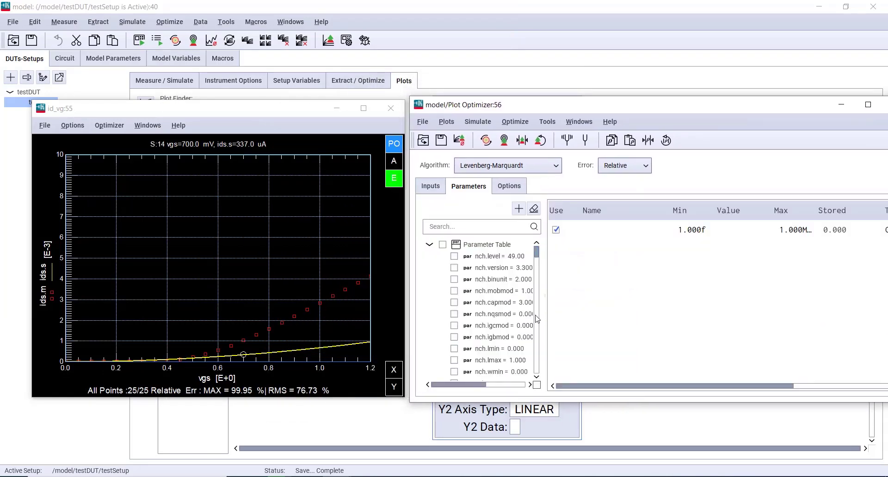
click(500, 224)
text(vtho)
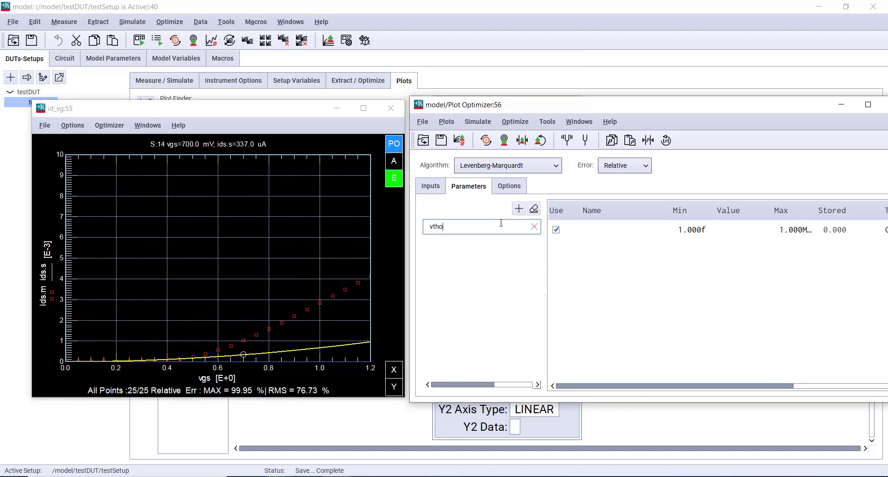
key(BackSpace)
text(0)
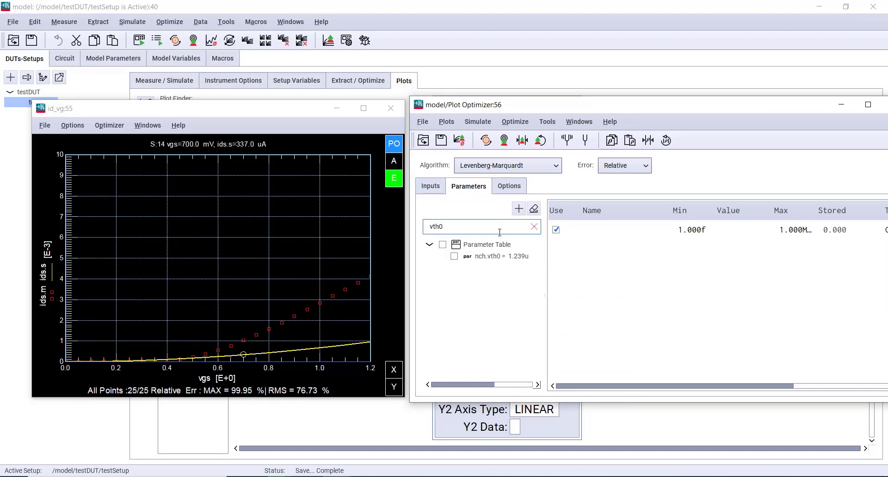
double_click(454, 257)
Add the parameters nch.u0 and nch.ub to the optimization parameters.
drag(448, 231, 430, 227)
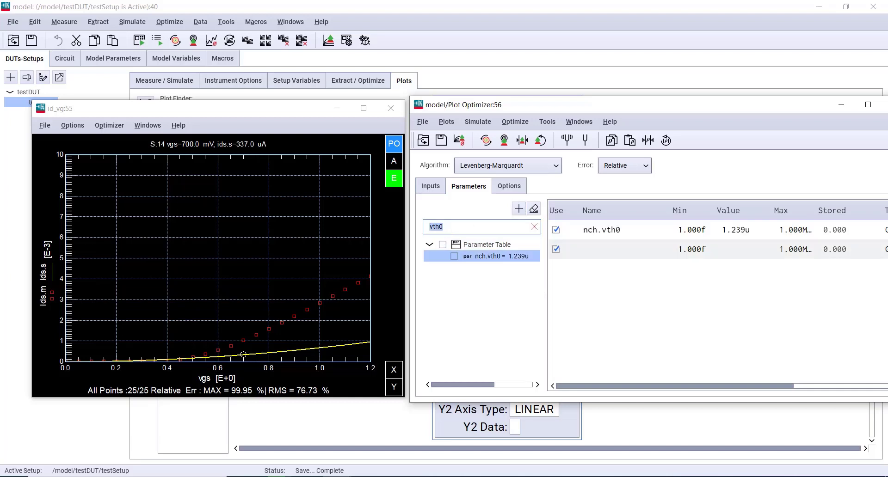
text(u0)
click(519, 209)
key(BackSpace)
text(b)
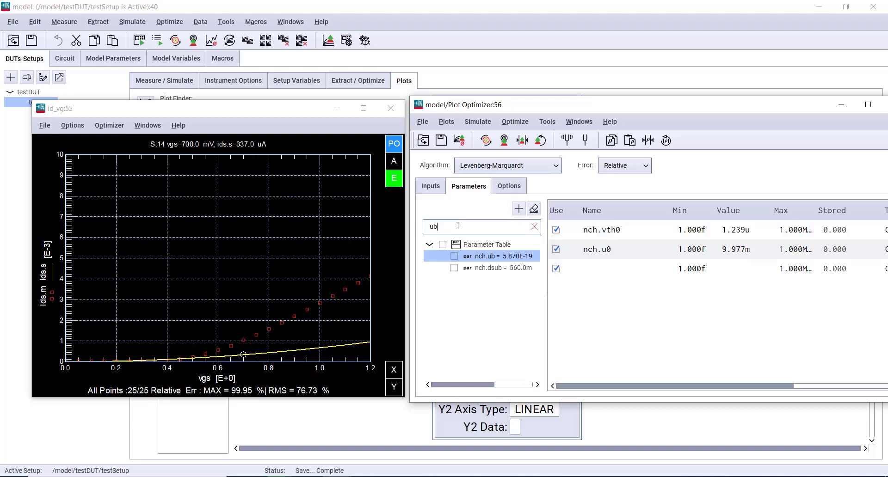
click(454, 256)
click(518, 209)
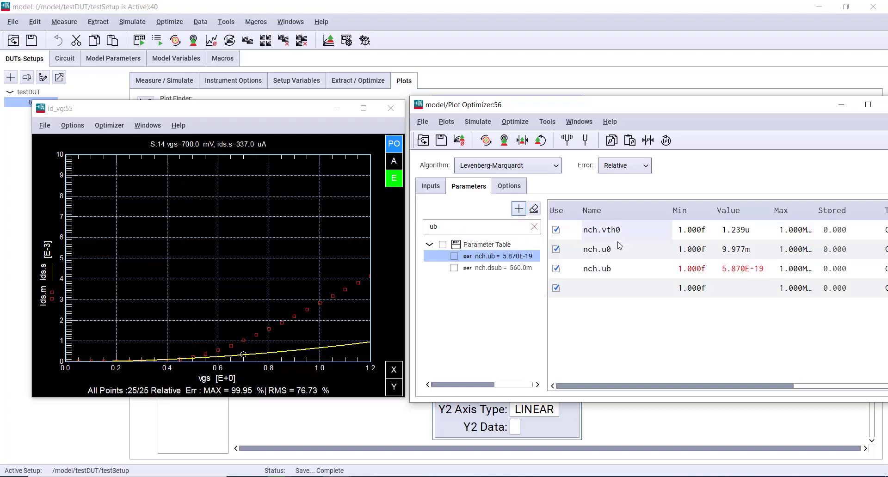
Find ua in the parameter table and add nch.ua to the optimization parameters.
click(453, 226)
key(BackSpace)
text(a)
click(453, 256)
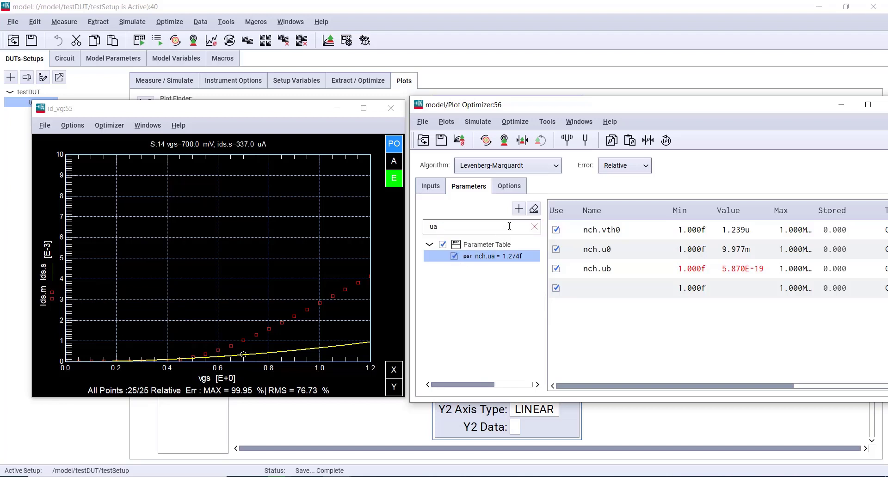
click(518, 209)
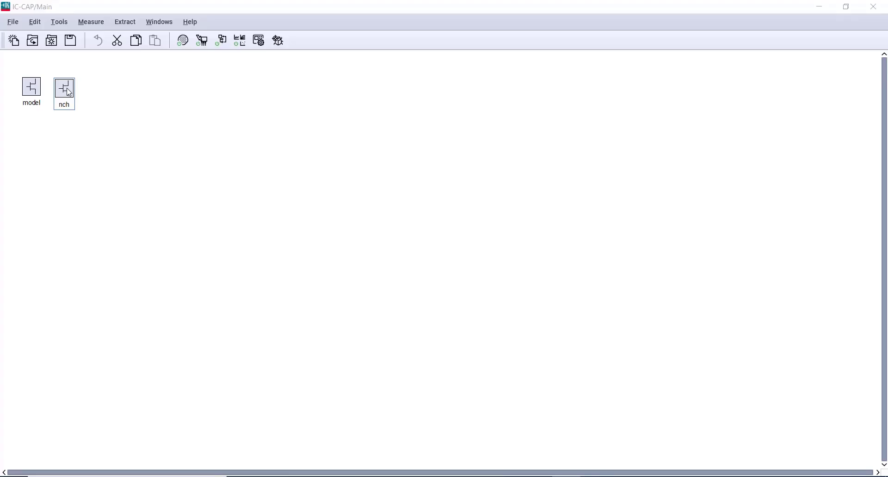
Open the nch model and examine its circuit's include, .subckt, .param and x1 instance lines, including the $dpar expression.
double_click(69, 92)
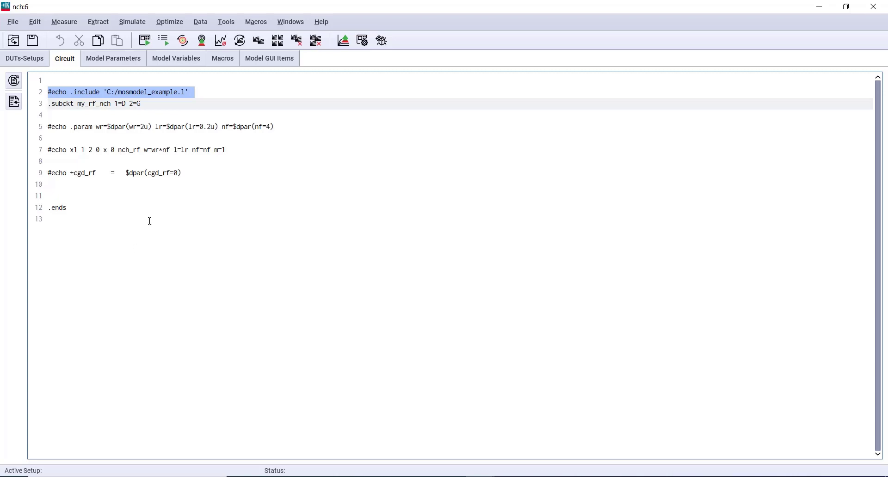
click(48, 94)
drag(48, 92, 48, 103)
drag(48, 103, 46, 114)
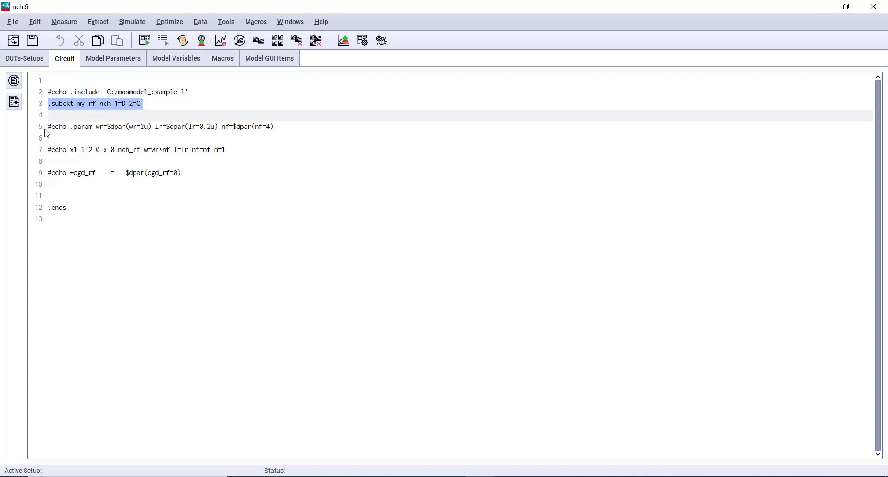
triple_click(95, 126)
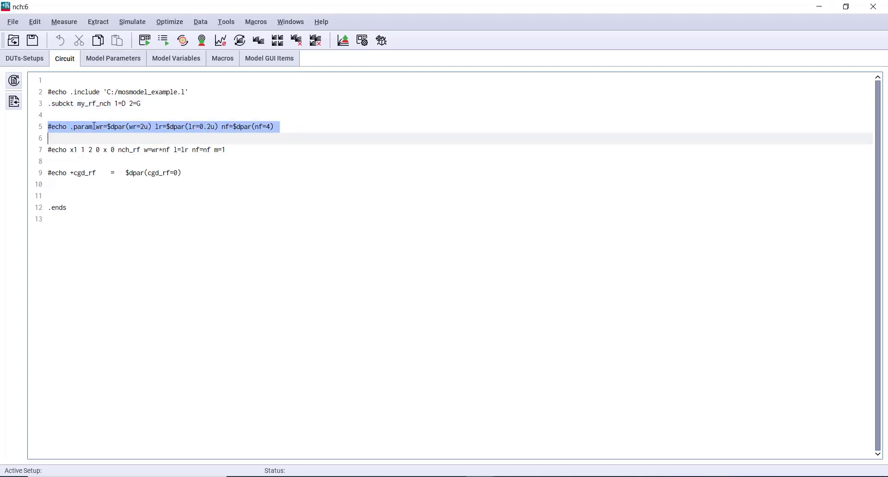
double_click(125, 127)
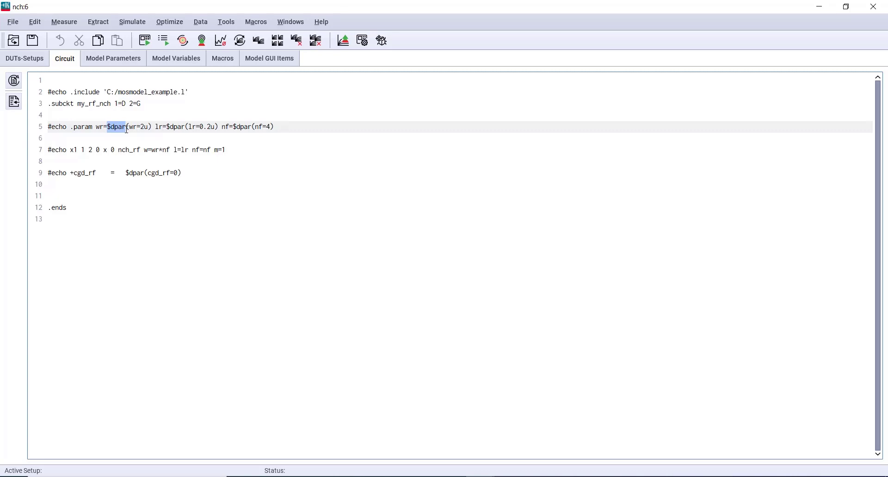
triple_click(55, 155)
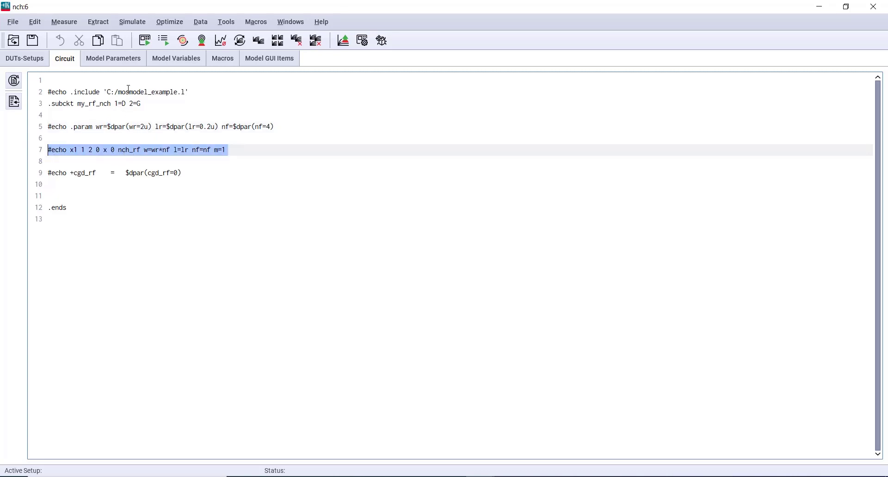
Examine the cgd_rf line of the circuit and compare its $dpar expression with those in the .param line.
triple_click(151, 170)
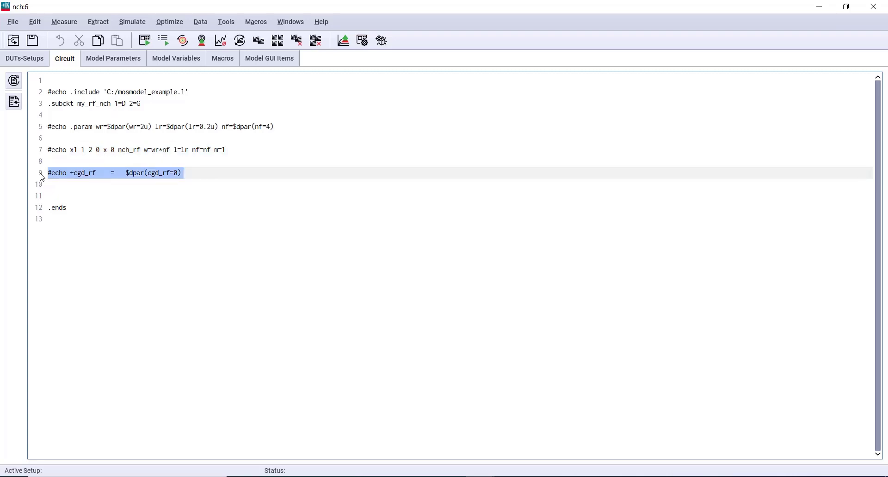
click(77, 173)
drag(99, 173, 74, 173)
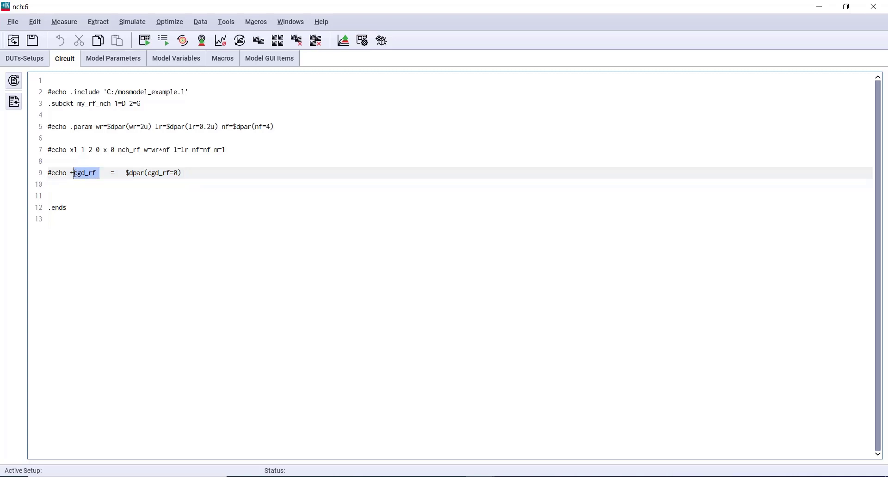
click(126, 173)
drag(126, 173, 145, 173)
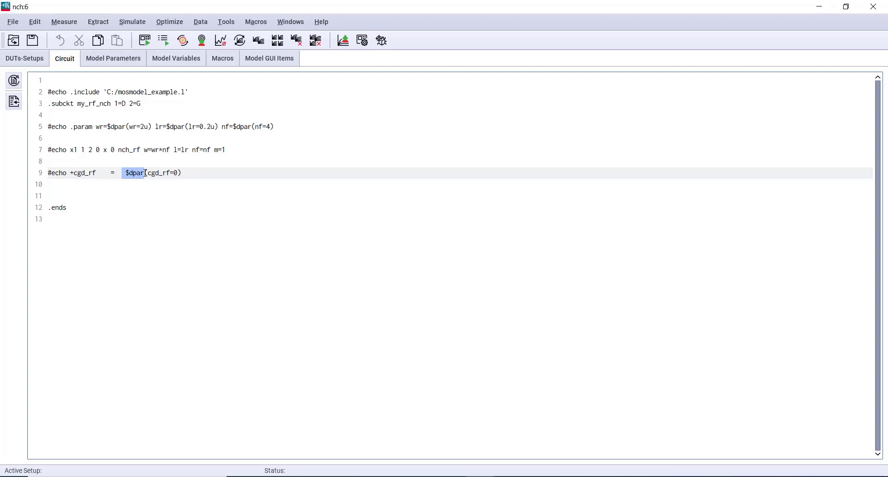
click(116, 126)
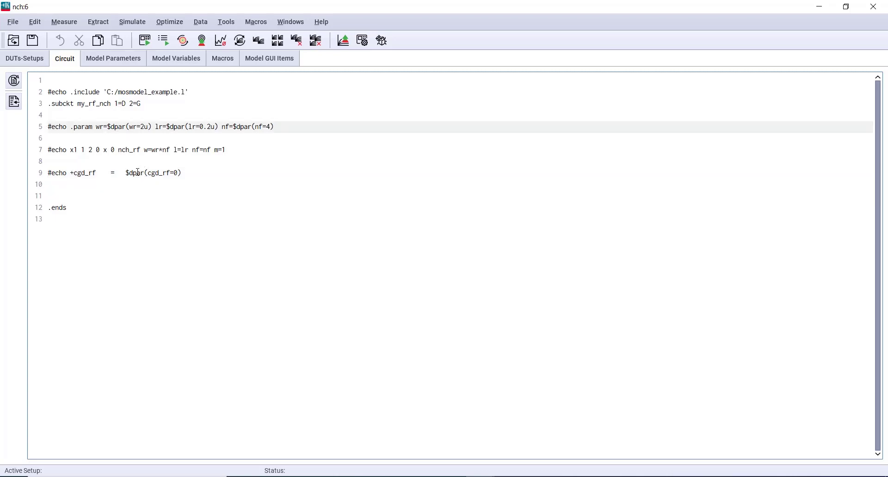
click(140, 173)
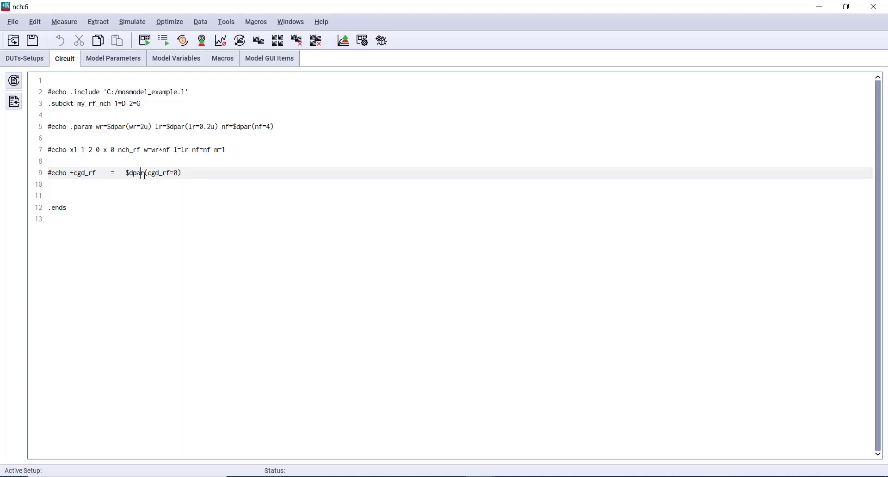
Examine the #echo prefix and the .include statement for mosmodel_example.l in the circuit's second line.
click(68, 93)
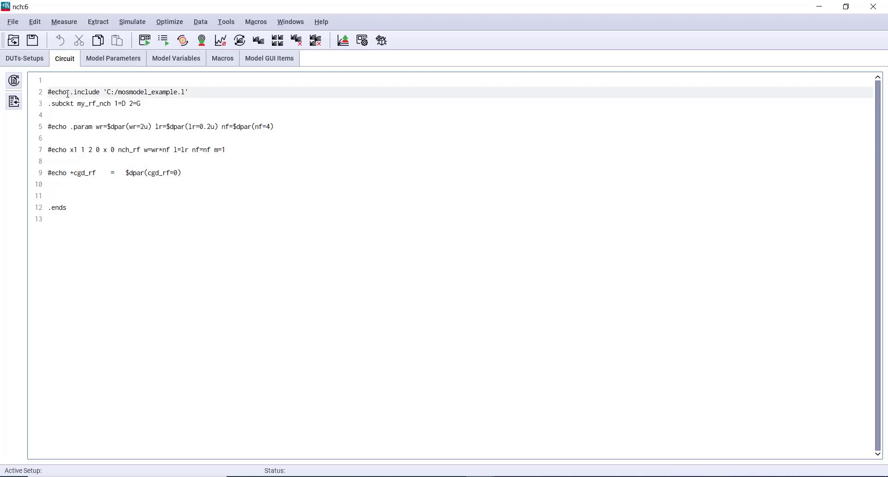
drag(68, 93, 47, 92)
click(62, 84)
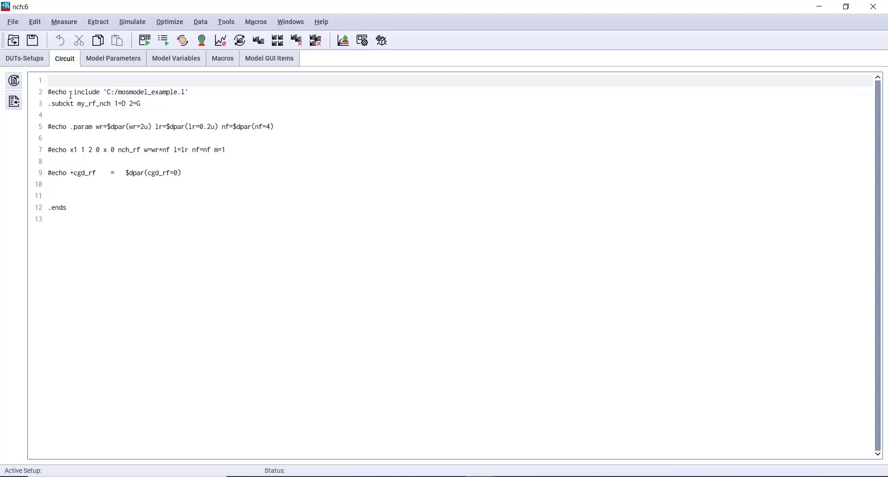
drag(68, 93, 196, 94)
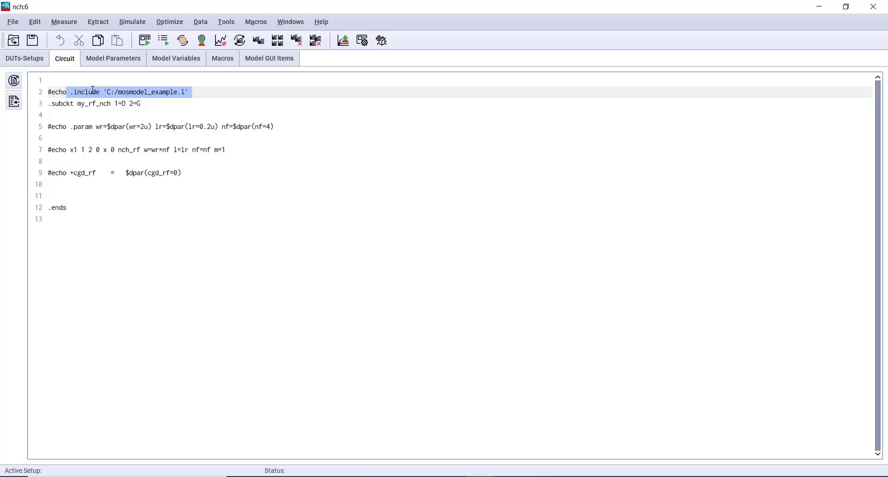
Parse the nch circuit, check its model parameters and return to the circuit text.
click(13, 84)
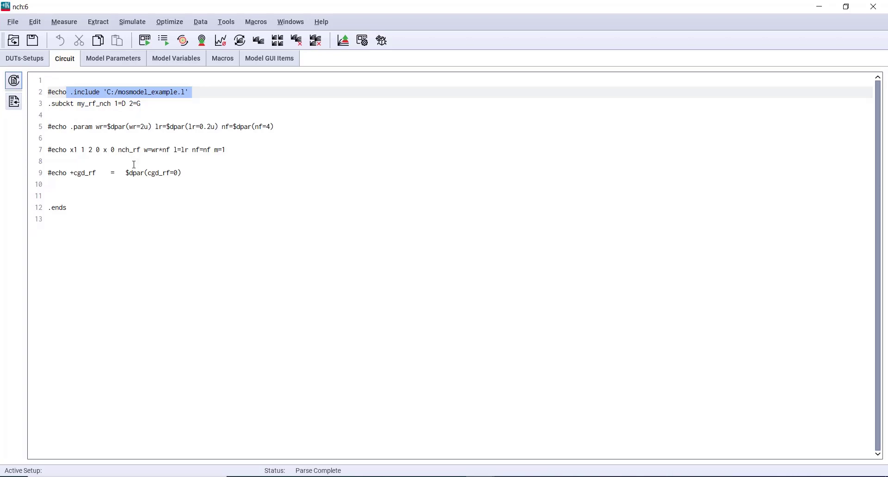
click(111, 60)
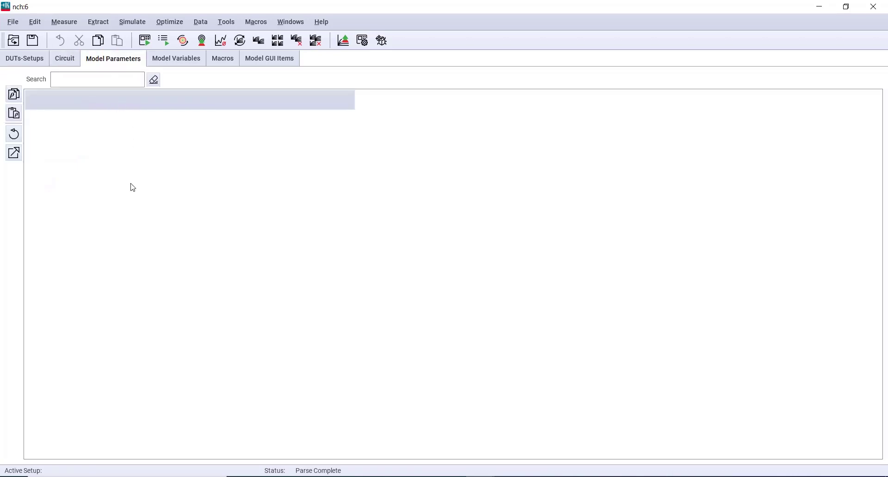
click(65, 59)
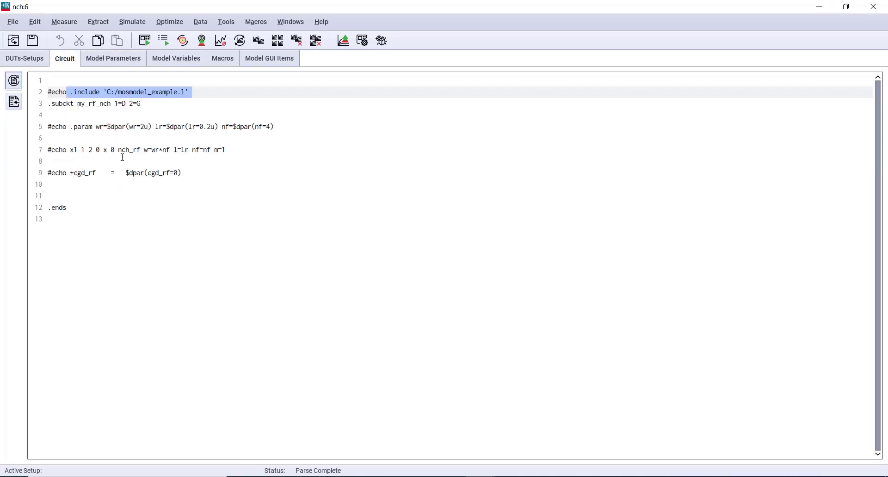
Expand the geo_10_10_1 DUT and view the measurement definitions of its idvg and idvd setups.
click(25, 59)
double_click(29, 97)
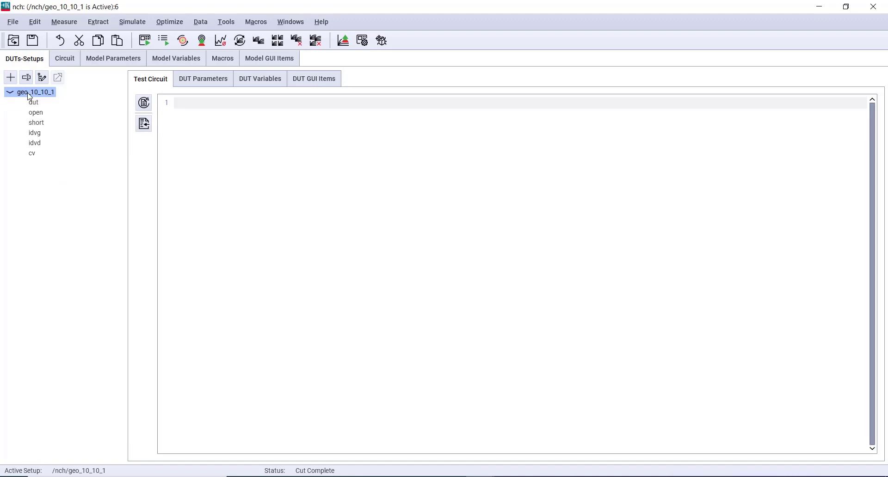
click(44, 135)
click(43, 143)
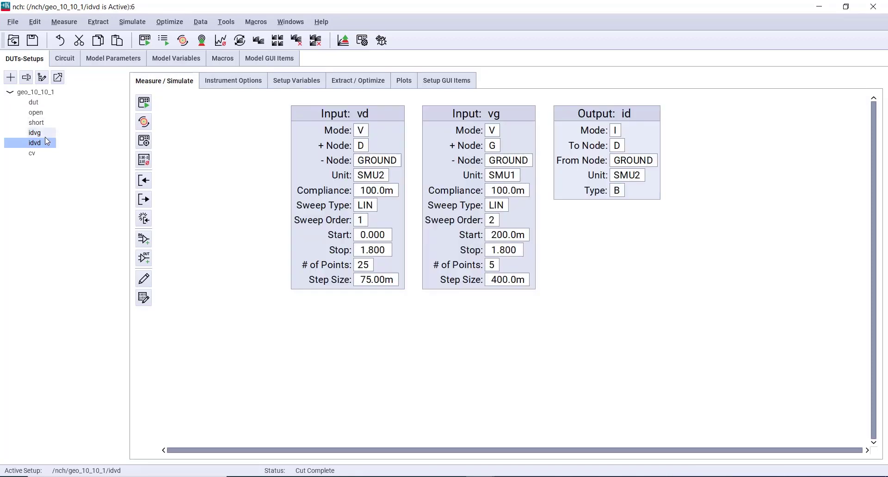
View the measurement definitions of the open, short, dut and cv setups under geo_10_10_1, glancing at the circuit text.
click(37, 113)
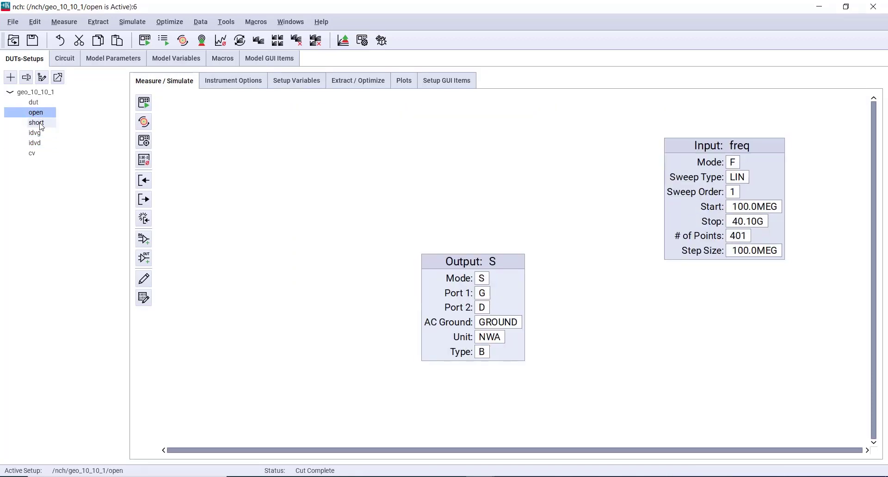
click(40, 123)
click(34, 103)
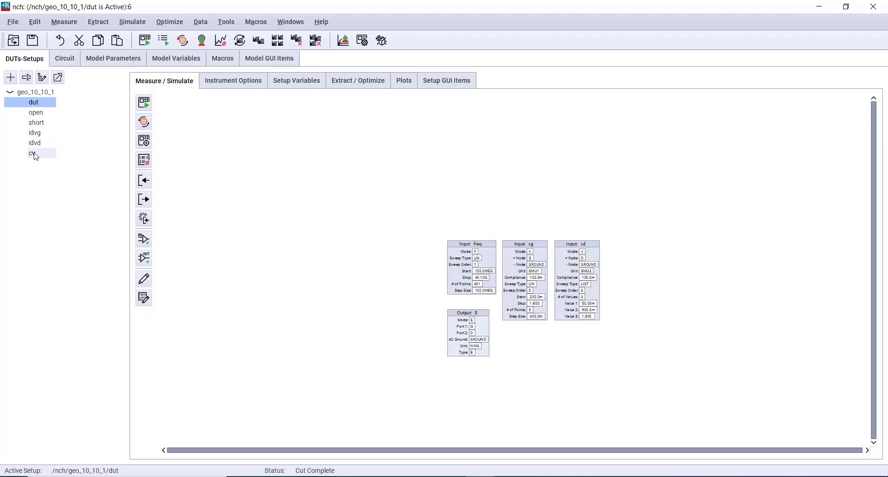
click(52, 155)
click(63, 60)
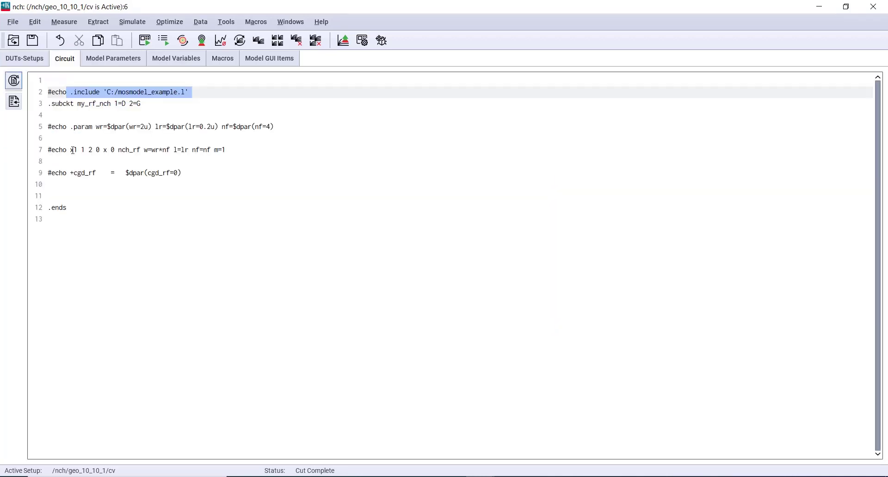
click(30, 58)
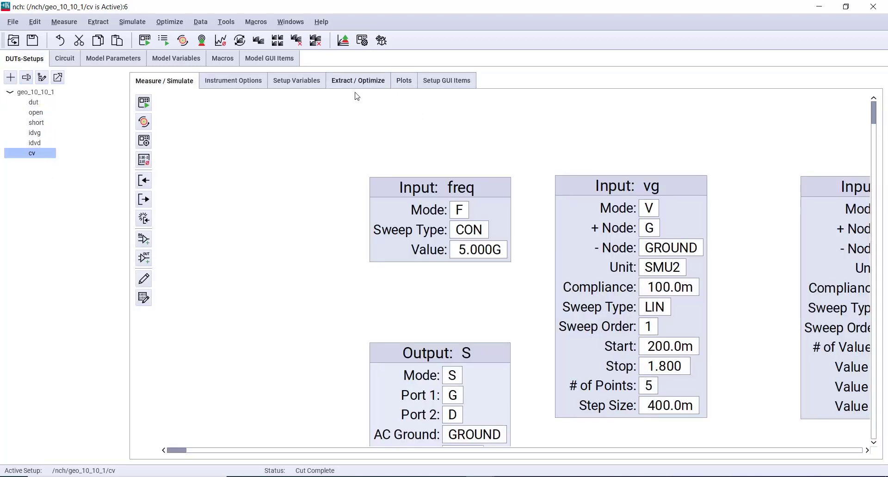
Check the DUT parameters of geo_10_10_1 against the $dpar expression for wr in the circuit's .param line.
click(36, 92)
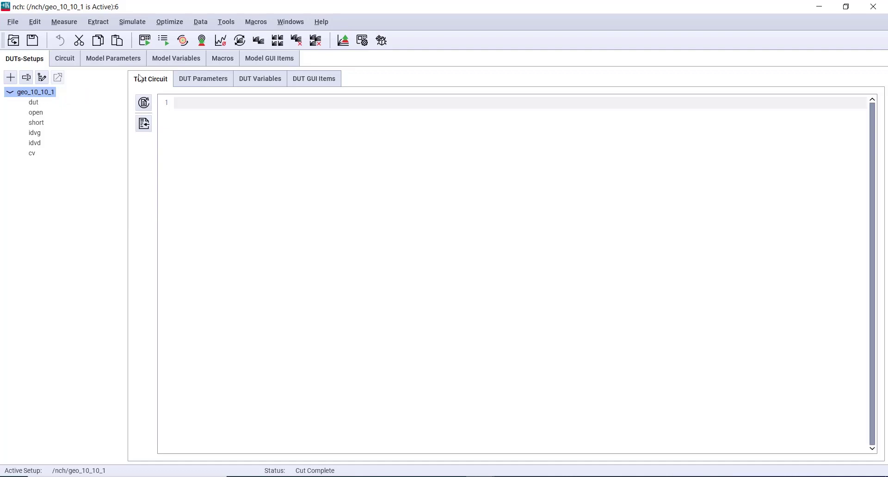
click(204, 81)
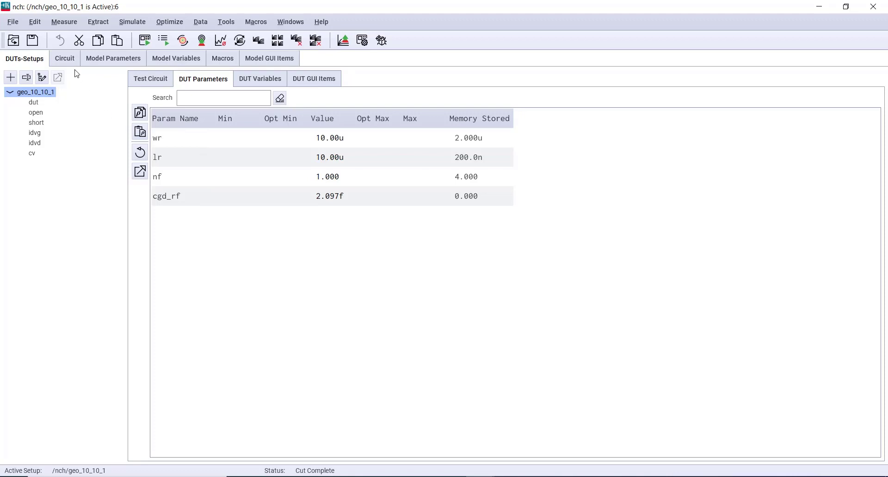
click(66, 59)
click(108, 126)
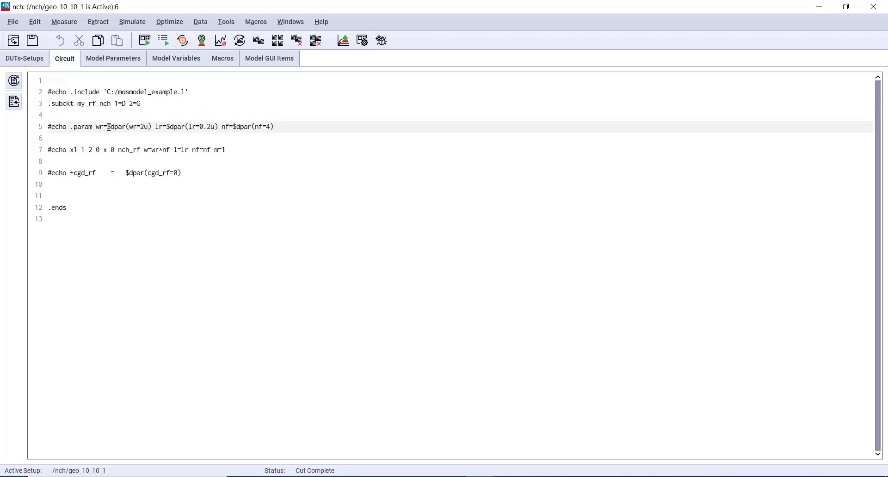
drag(108, 126, 130, 127)
Select the cv setup's opt_cgd transform, display the cgd_p plot and move its window clear of the transform settings.
click(24, 59)
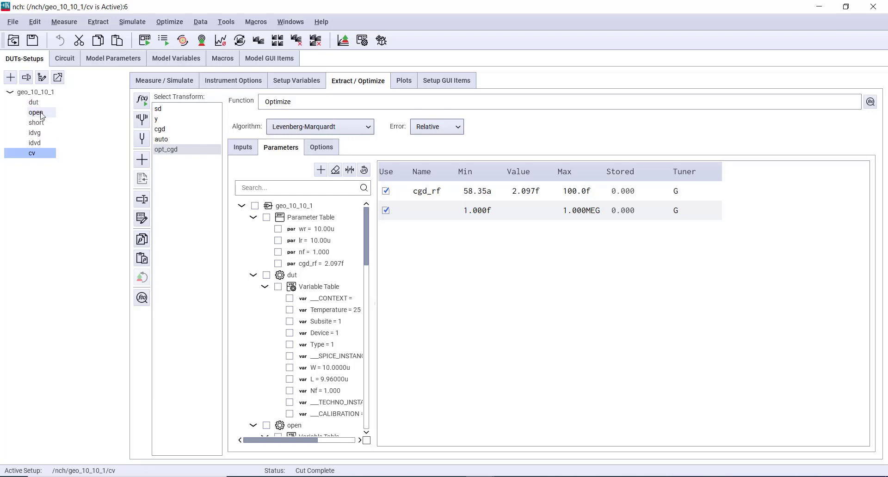
click(186, 149)
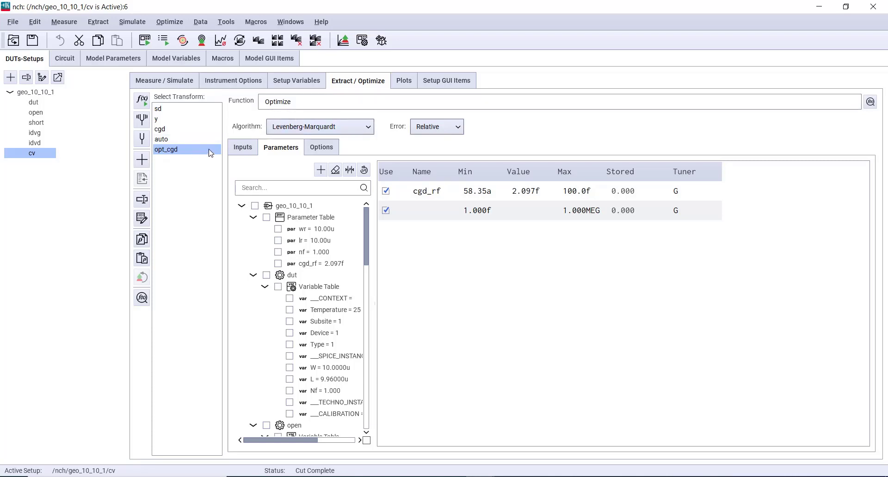
click(404, 80)
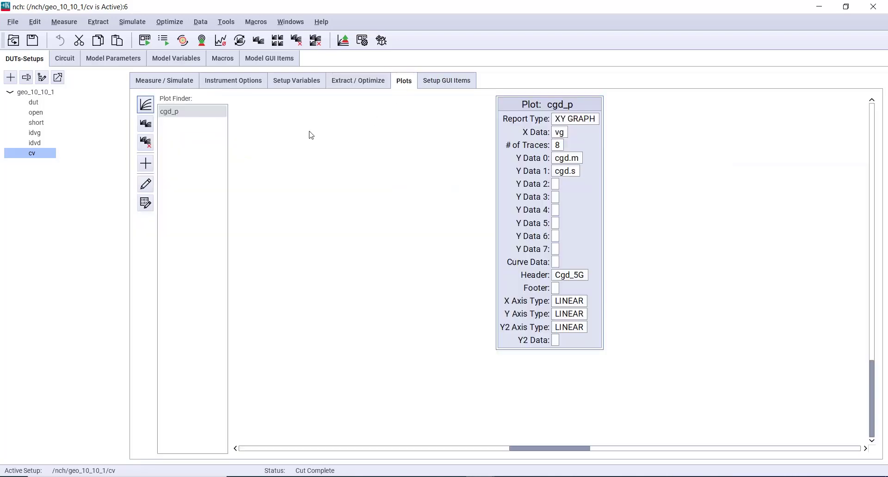
click(146, 104)
drag(132, 82, 655, 59)
Open the adjustment sliders for the opt_cgd transform's parameters and tune cgd_rf slightly beside the plot.
click(358, 81)
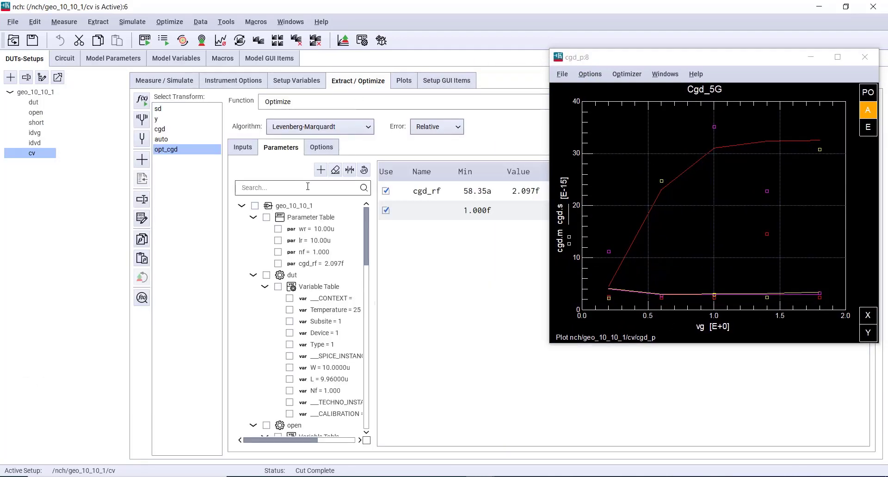
click(350, 169)
drag(157, 61, 254, 170)
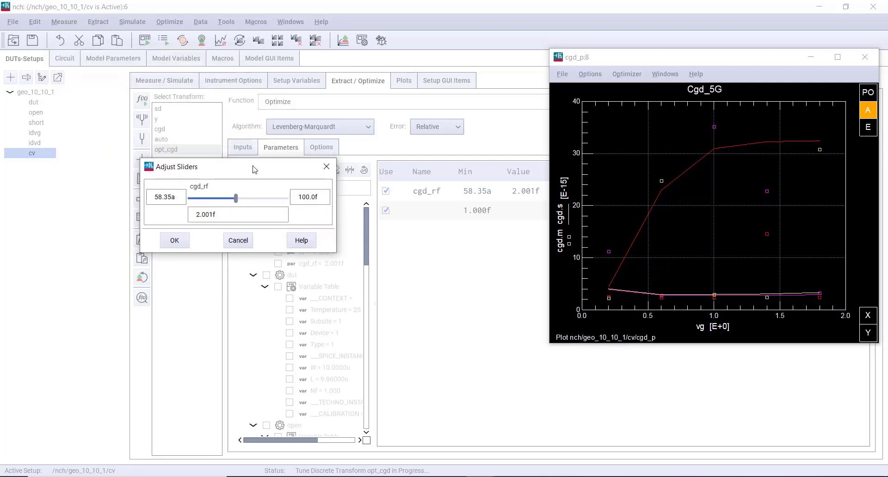
mouse_move(237, 198)
mouse_down()
mouse_move(248, 199)
mouse_move(235, 200)
mouse_up()
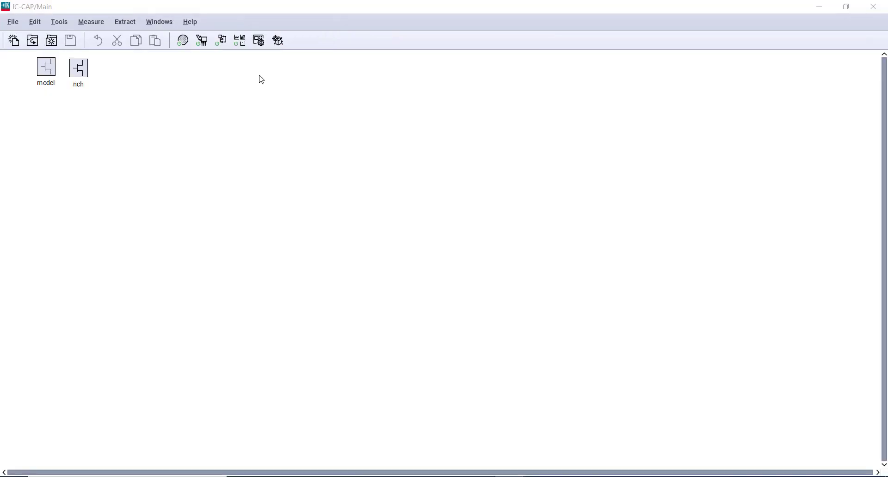